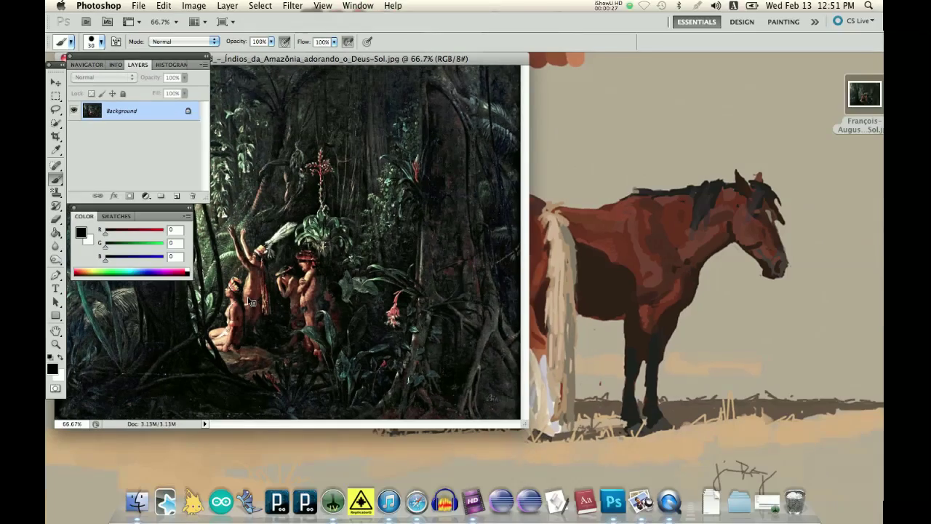
Switch from Photoshop to ControllerMate MIDI to show the SensitiveChangeRed patch
{"action": "left_click", "coordinate": [768, 501]}
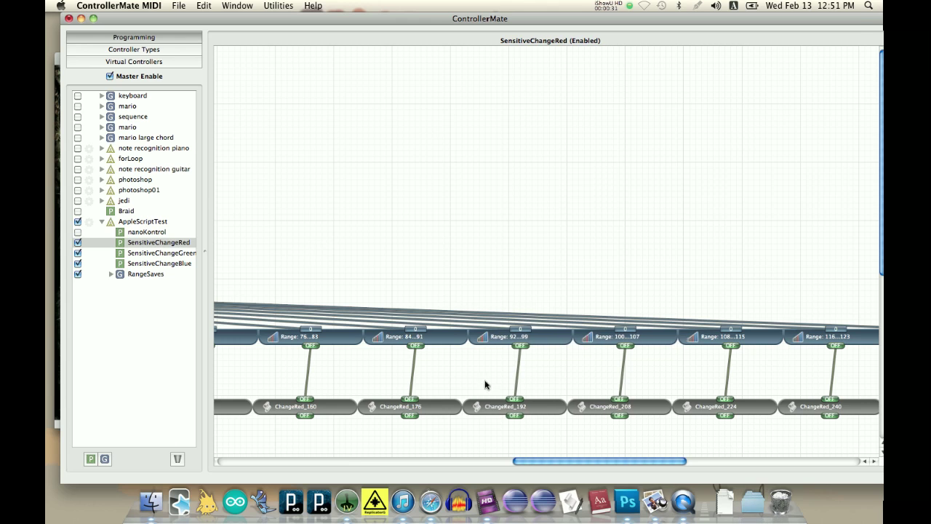
{"action": "left_click_drag", "start_coordinate": [557, 466], "coordinate": [326, 146]}
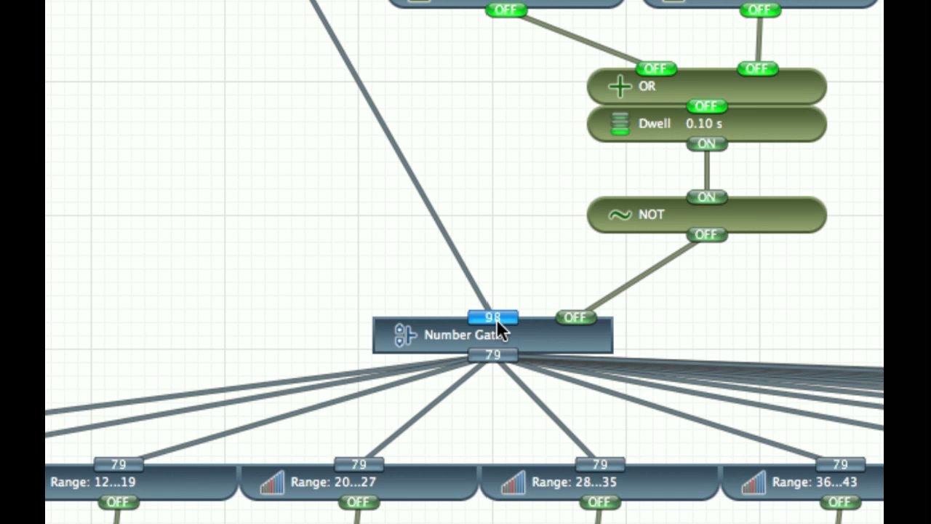
{"action": "mouse_move", "coordinate": [502, 321]}
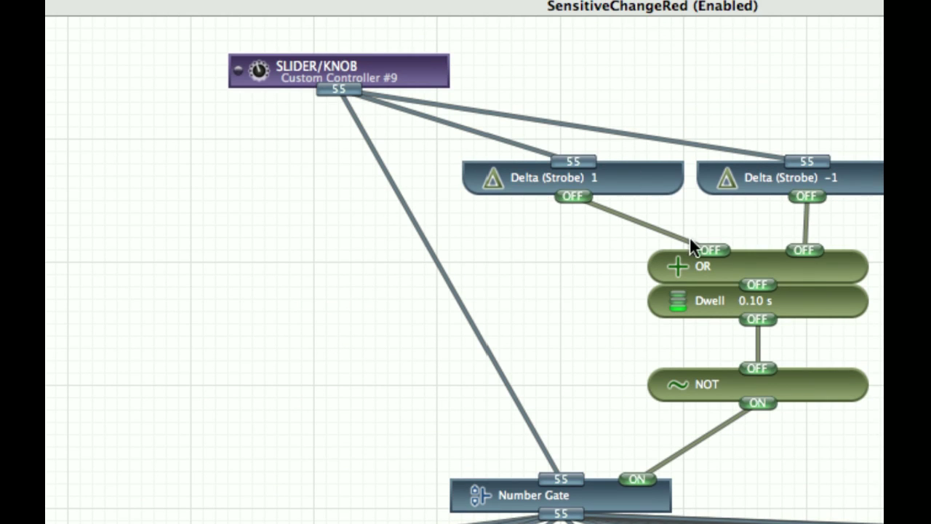
{"action": "left_click", "coordinate": [404, 70]}
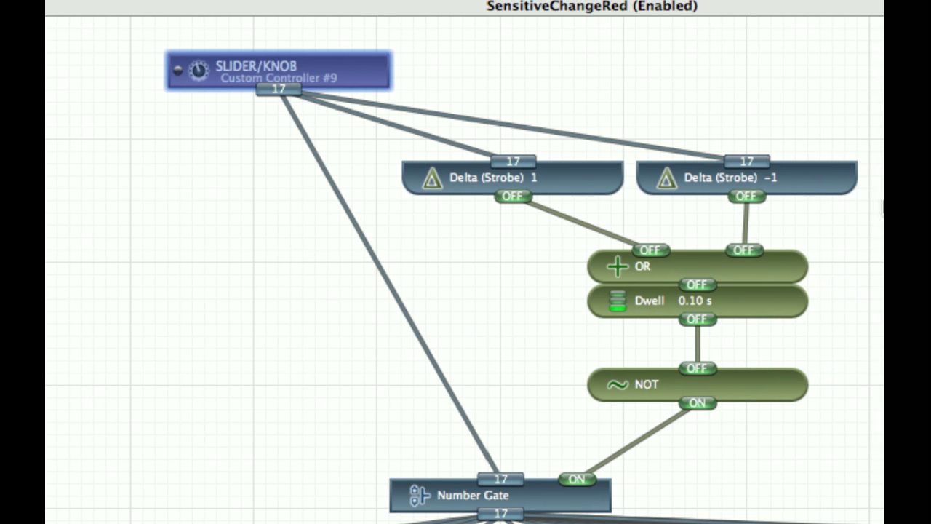
{"action": "left_click", "coordinate": [670, 180]}
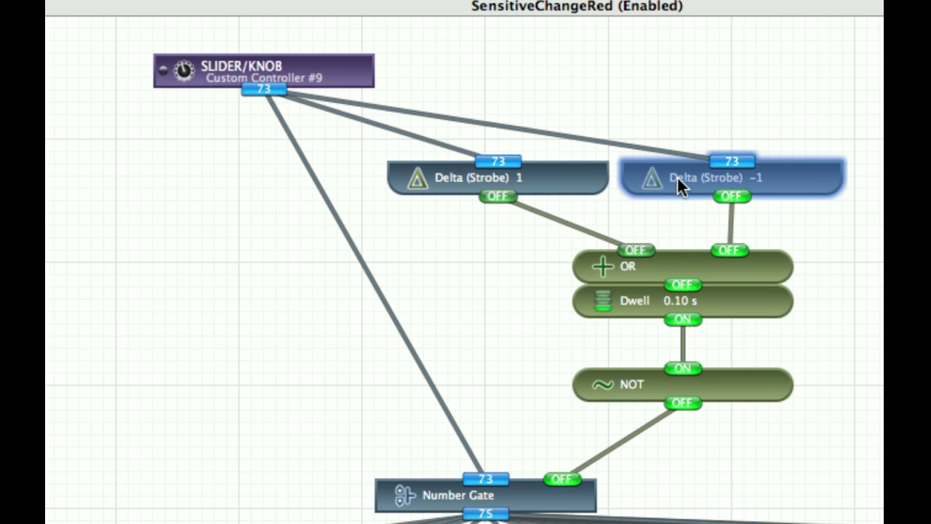
{"action": "left_click", "coordinate": [579, 182]}
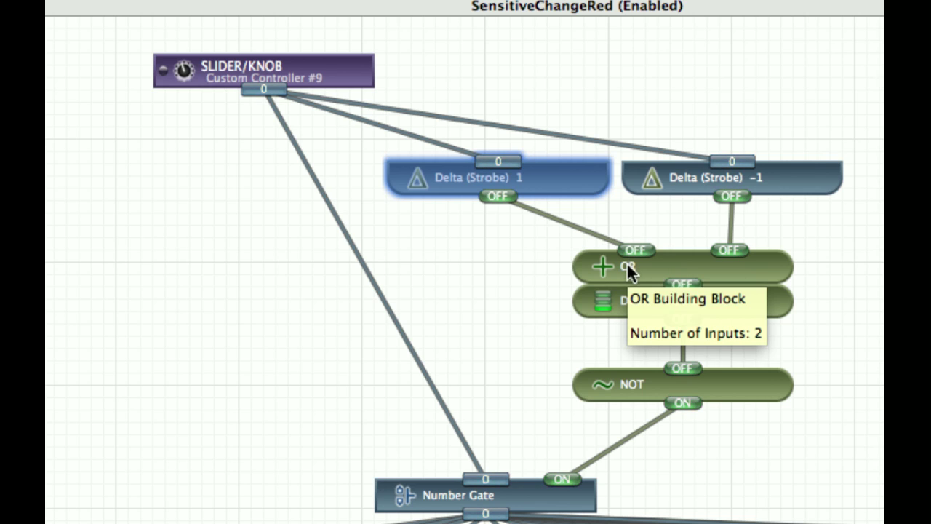
{"action": "left_click", "coordinate": [630, 300]}
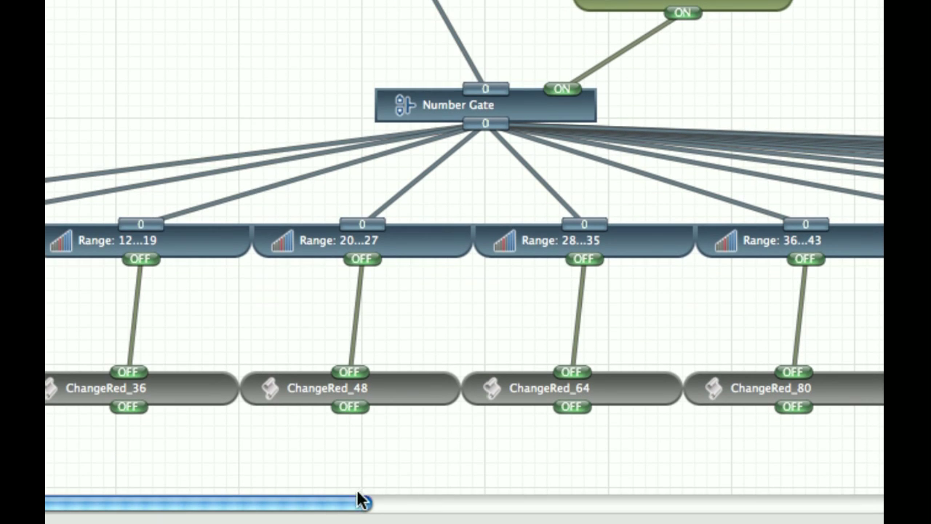
Select the ChangeRed_0 block and show its red-to-0 AppleScript in the Inspector
{"action": "left_click_drag", "start_coordinate": [361, 500], "coordinate": [185, 478]}
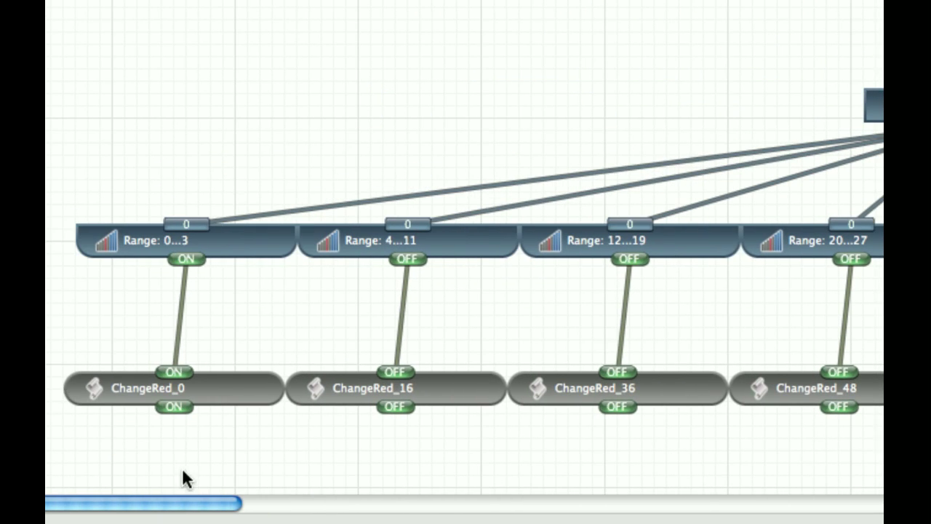
{"action": "left_click", "coordinate": [244, 397]}
{"action": "left_click", "coordinate": [313, 396]}
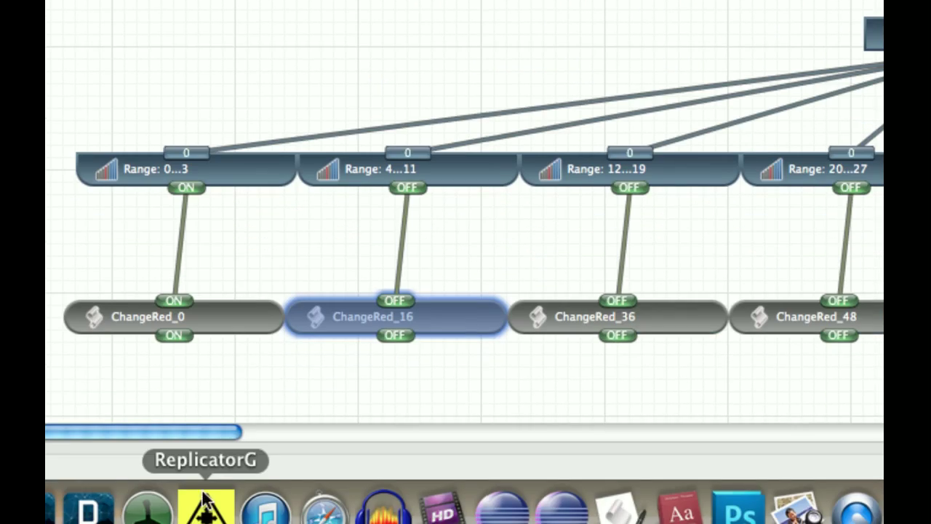
{"action": "left_click", "coordinate": [229, 318]}
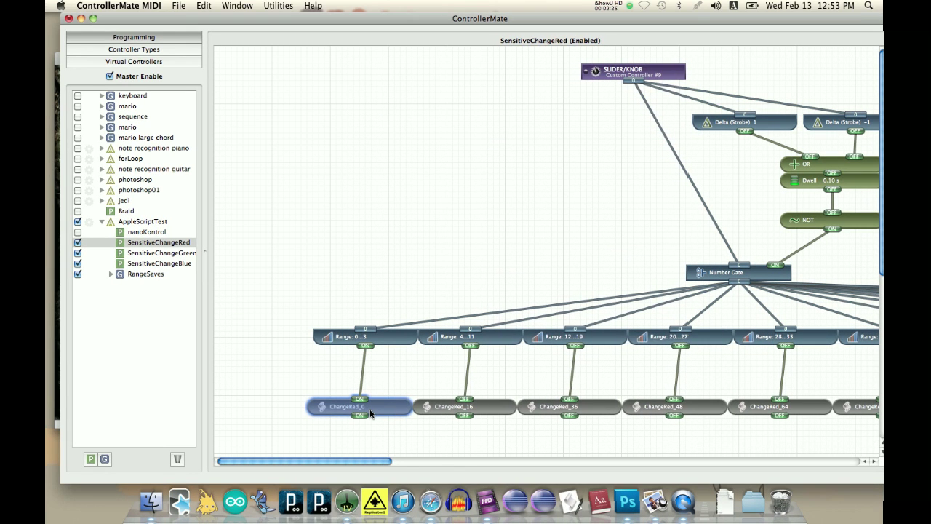
{"action": "double_click", "coordinate": [371, 413]}
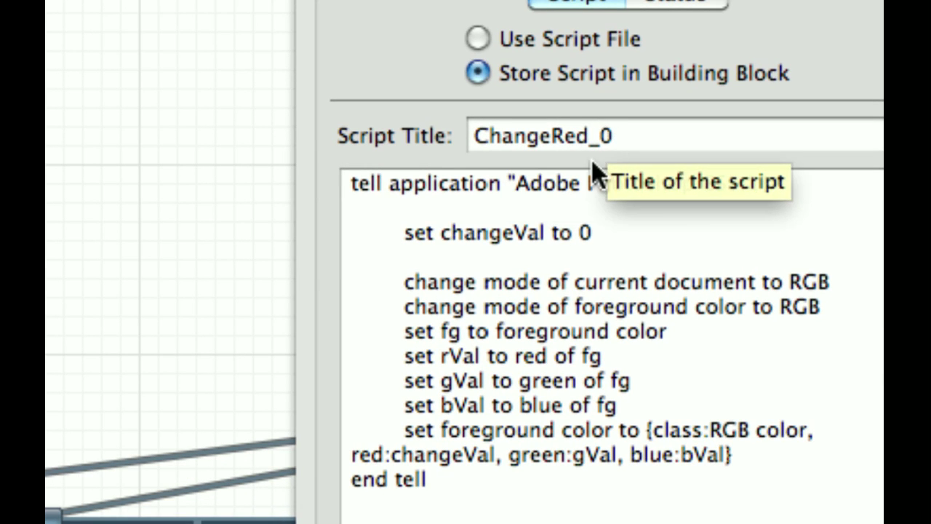
Highlight the 0 value and the red:changeVal line in ChangeRed_0's script, then close the Inspector
{"action": "double_click", "coordinate": [585, 234]}
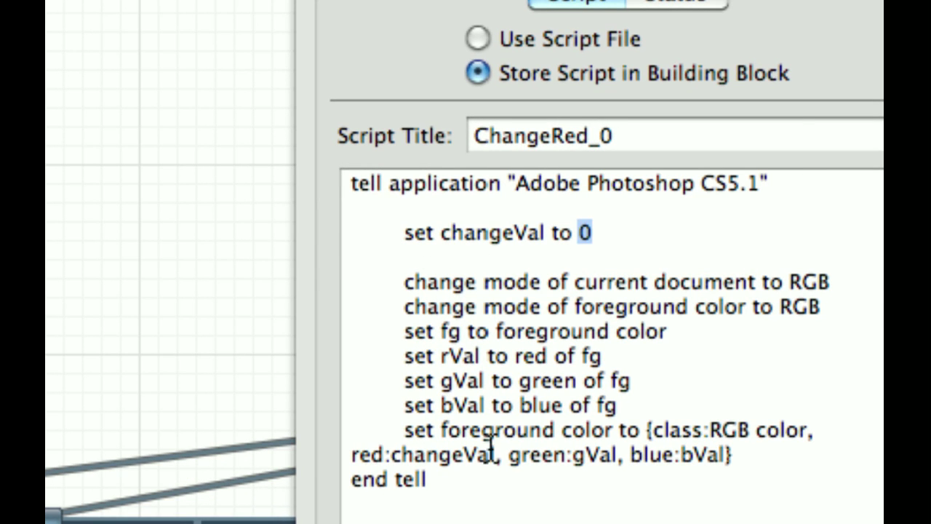
{"action": "left_click_drag", "start_coordinate": [495, 455], "coordinate": [357, 455]}
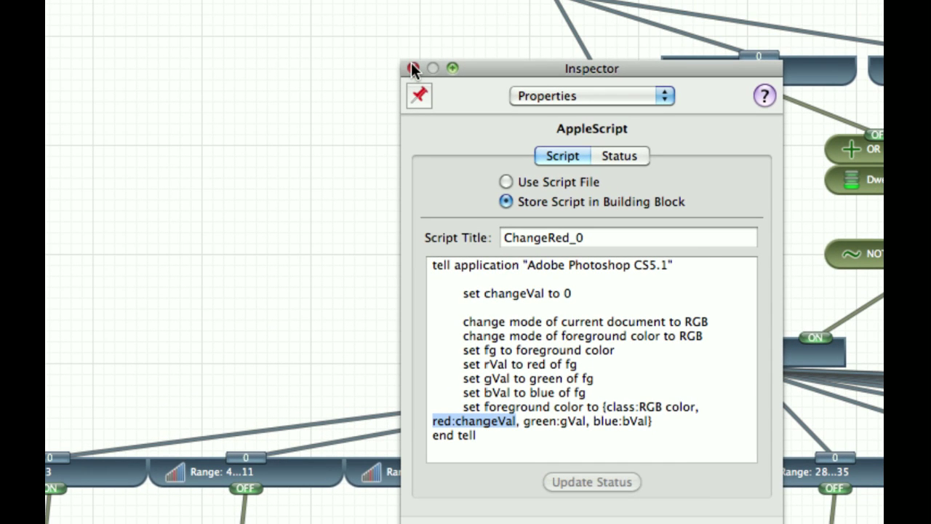
{"action": "left_click", "coordinate": [413, 69]}
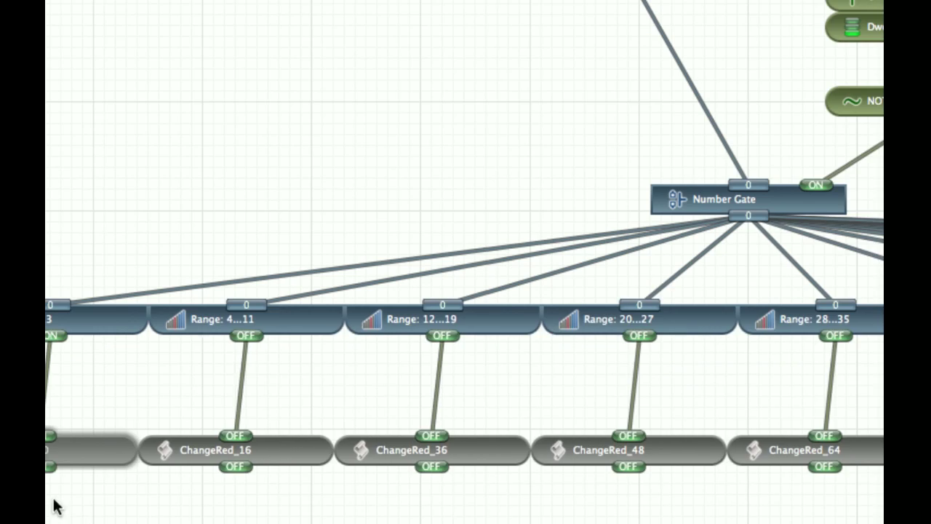
{"action": "left_click", "coordinate": [276, 445]}
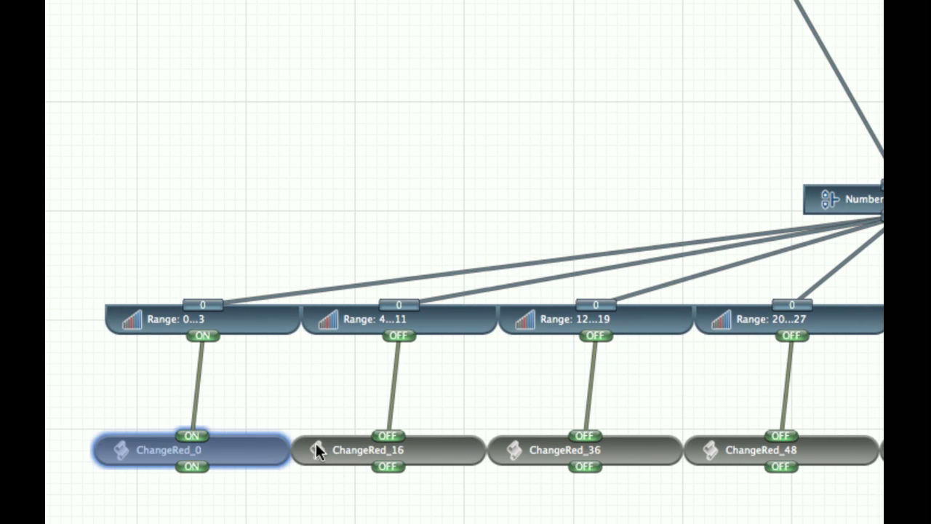
{"action": "left_click", "coordinate": [336, 444]}
{"action": "left_click", "coordinate": [230, 451]}
{"action": "left_click", "coordinate": [321, 450]}
{"action": "left_click", "coordinate": [576, 447]}
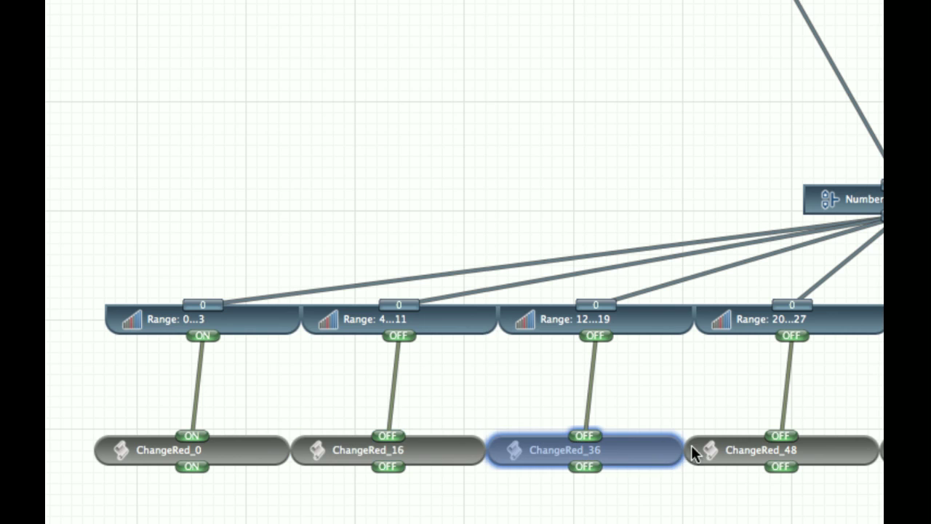
{"action": "left_click", "coordinate": [726, 443]}
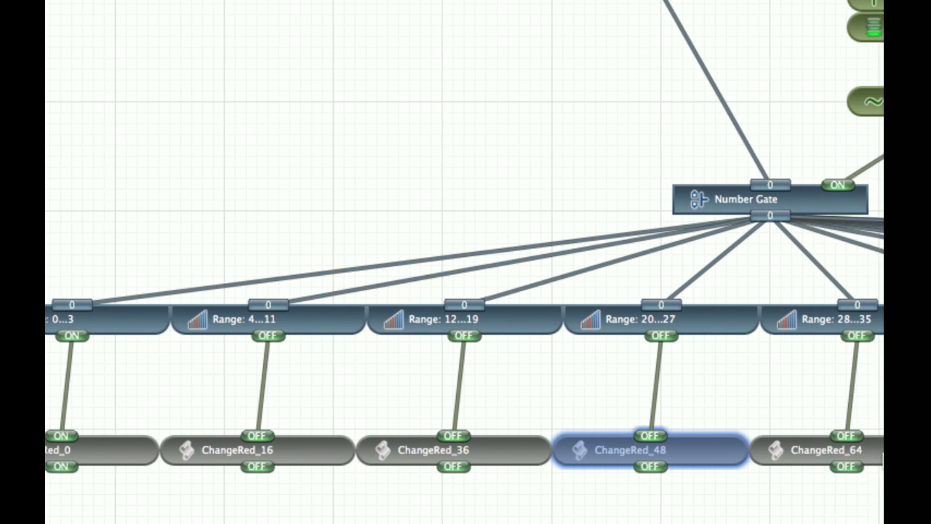
{"action": "left_click", "coordinate": [726, 447]}
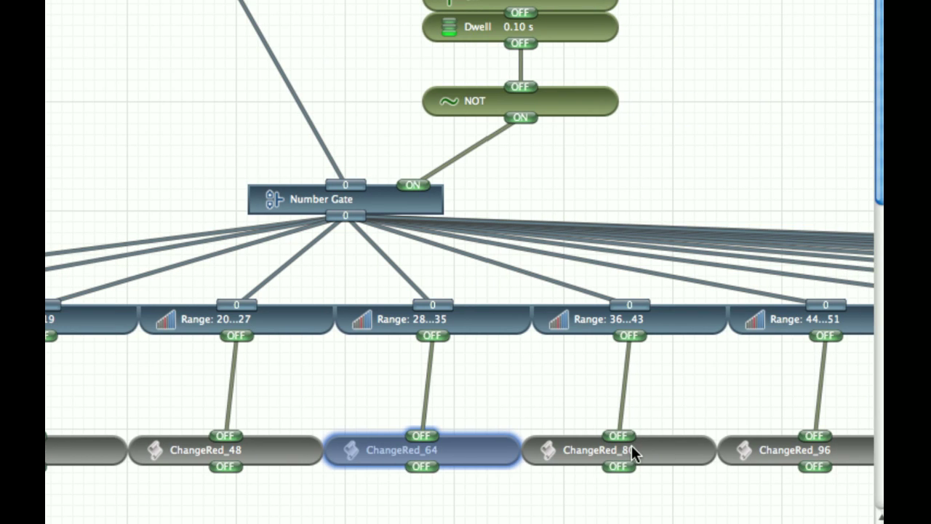
{"action": "left_click", "coordinate": [632, 446]}
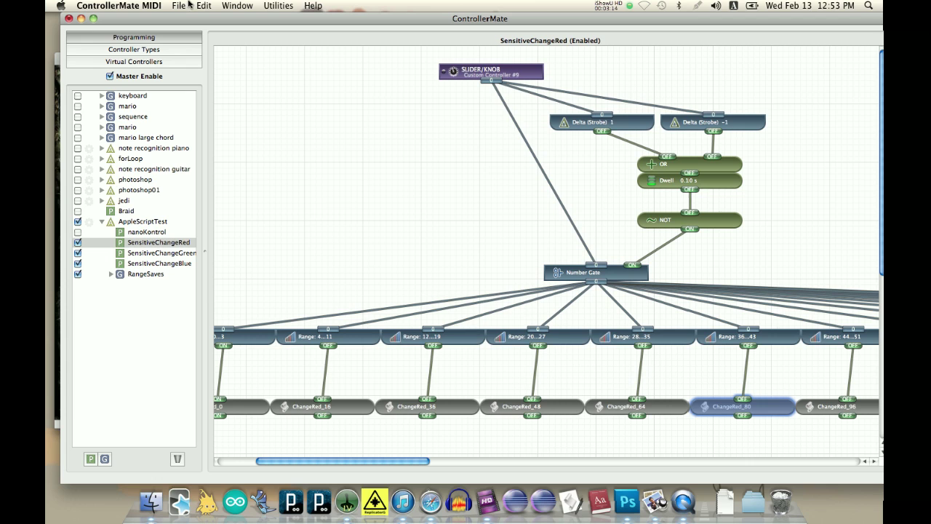
Return to Photoshop, shift the painting right, and paint navy strokes over the figures
{"action": "left_click", "coordinate": [81, 18]}
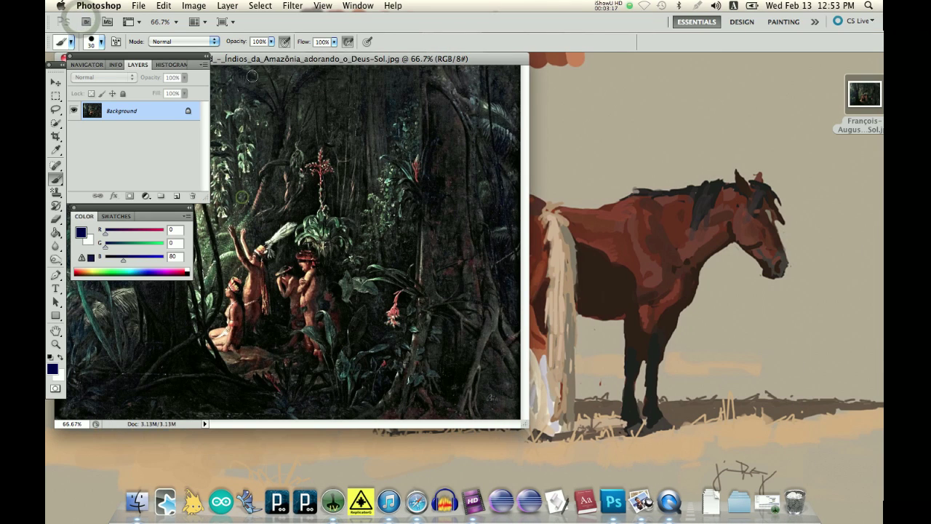
{"action": "left_click_drag", "start_coordinate": [297, 62], "coordinate": [407, 76]}
{"action": "left_click", "coordinate": [341, 221]}
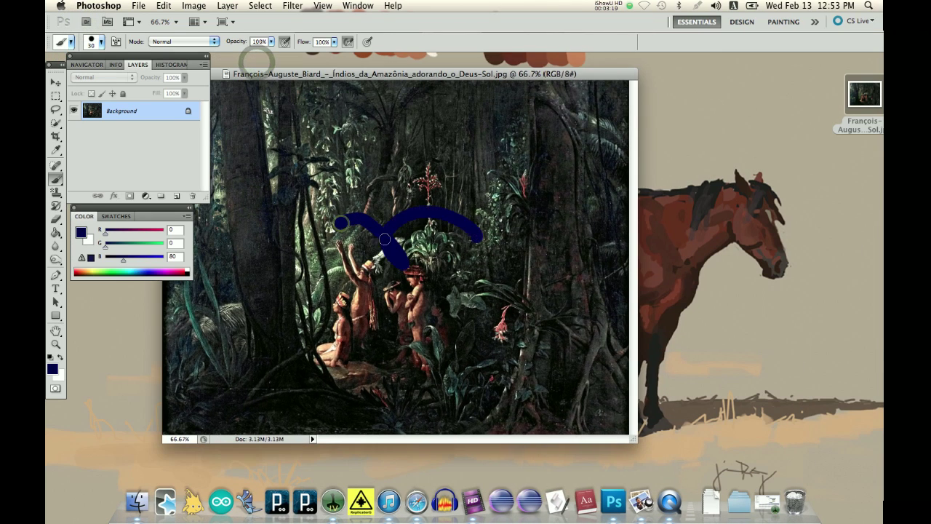
{"action": "left_click_drag", "start_coordinate": [339, 222], "coordinate": [480, 234]}
{"action": "left_click_drag", "start_coordinate": [320, 159], "coordinate": [310, 190]}
{"action": "left_click", "coordinate": [109, 272]}
Paint a green hook at upper right and an inverted-V magenta stroke
{"action": "left_click_drag", "start_coordinate": [466, 157], "coordinate": [473, 208]}
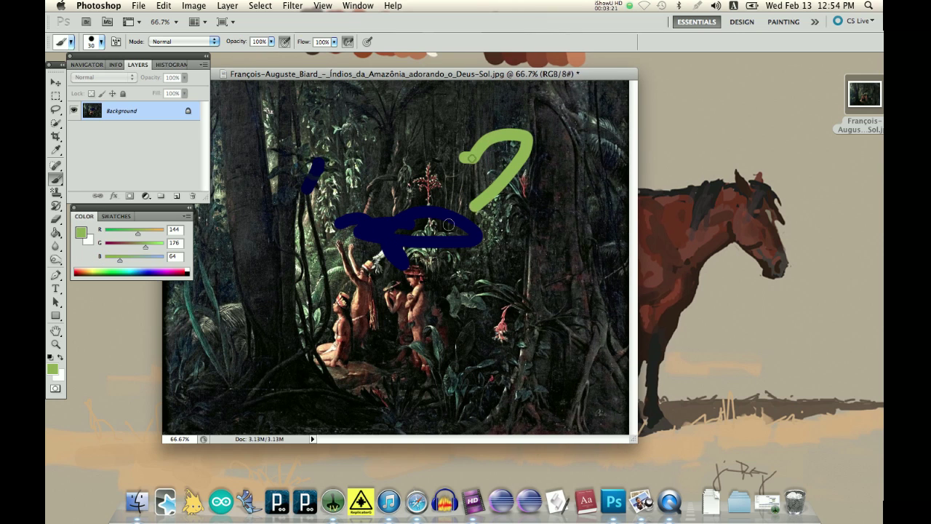
{"action": "left_click", "coordinate": [173, 274]}
{"action": "left_click", "coordinate": [318, 244]}
{"action": "left_click_drag", "start_coordinate": [389, 150], "coordinate": [414, 190]}
Add a tan curve, a grey-green stroke and blue-violet strokes across the figures
{"action": "left_click", "coordinate": [81, 274]}
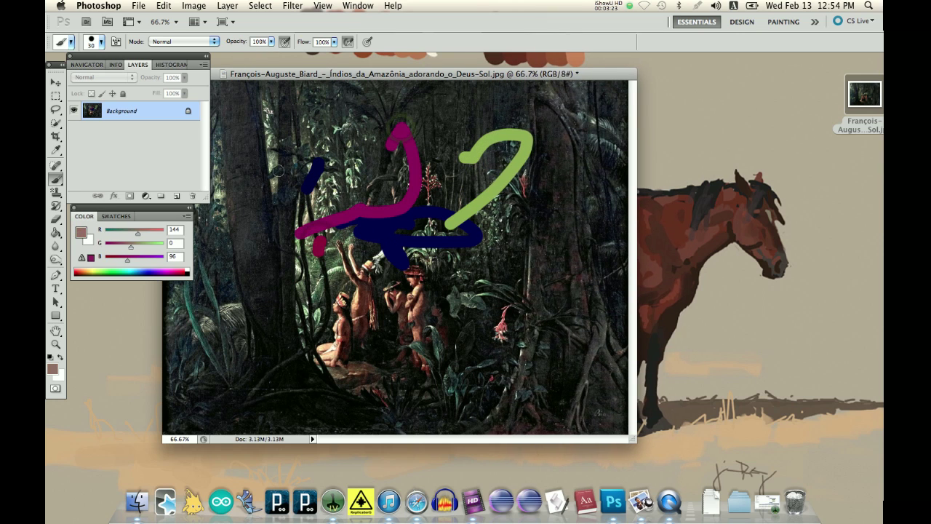
{"action": "left_click_drag", "start_coordinate": [331, 149], "coordinate": [318, 312]}
{"action": "left_click", "coordinate": [102, 276]}
{"action": "mouse_move", "coordinate": [339, 181]}
{"action": "left_mouse_down"}
{"action": "mouse_move", "coordinate": [367, 298]}
{"action": "mouse_move", "coordinate": [294, 297]}
{"action": "left_mouse_up"}
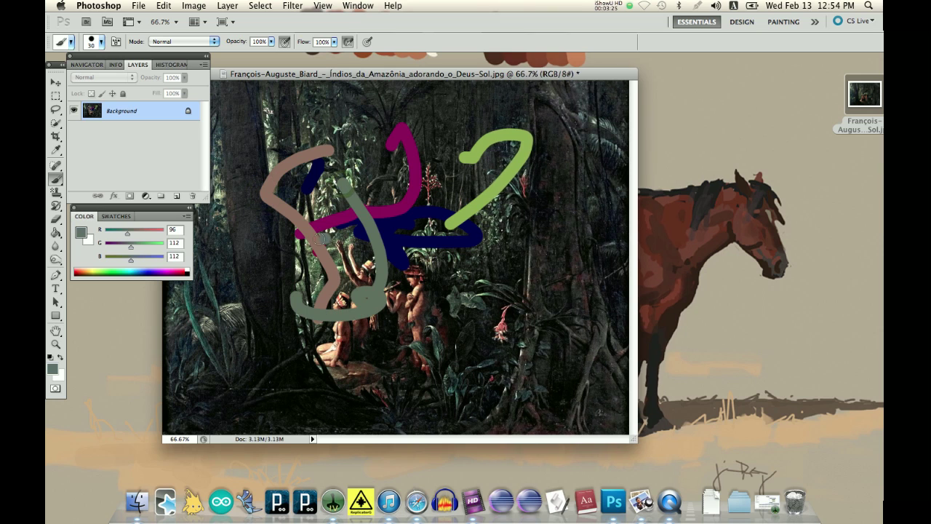
{"action": "mouse_move", "coordinate": [306, 200]}
{"action": "left_mouse_down"}
{"action": "mouse_move", "coordinate": [342, 218]}
{"action": "mouse_move", "coordinate": [393, 294]}
{"action": "left_mouse_up"}
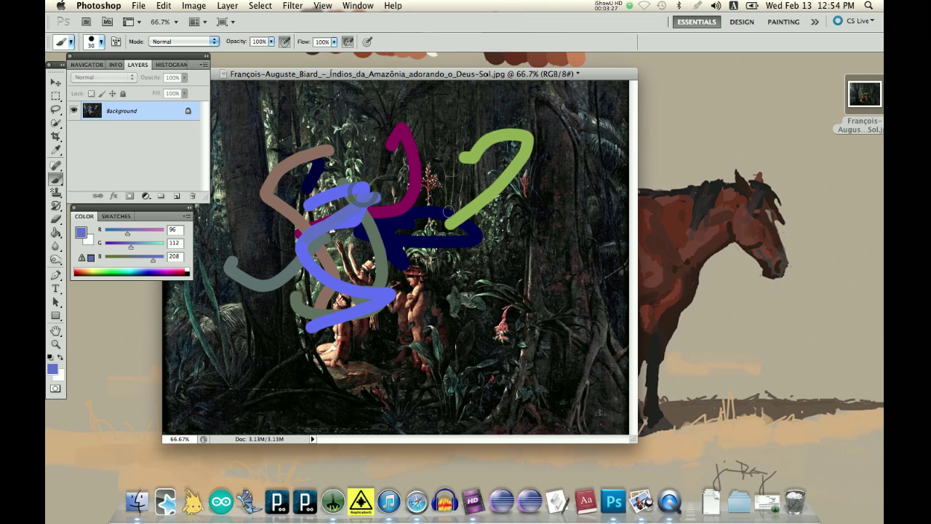
{"action": "left_click_drag", "start_coordinate": [357, 190], "coordinate": [453, 222]}
Finish with cyan strokes down the centre, a violet diagonal, and pink swoops and loops
{"action": "left_click_drag", "start_coordinate": [401, 270], "coordinate": [415, 291]}
{"action": "left_click_drag", "start_coordinate": [420, 207], "coordinate": [411, 309]}
{"action": "left_click", "coordinate": [163, 273]}
{"action": "left_click_drag", "start_coordinate": [346, 241], "coordinate": [393, 190]}
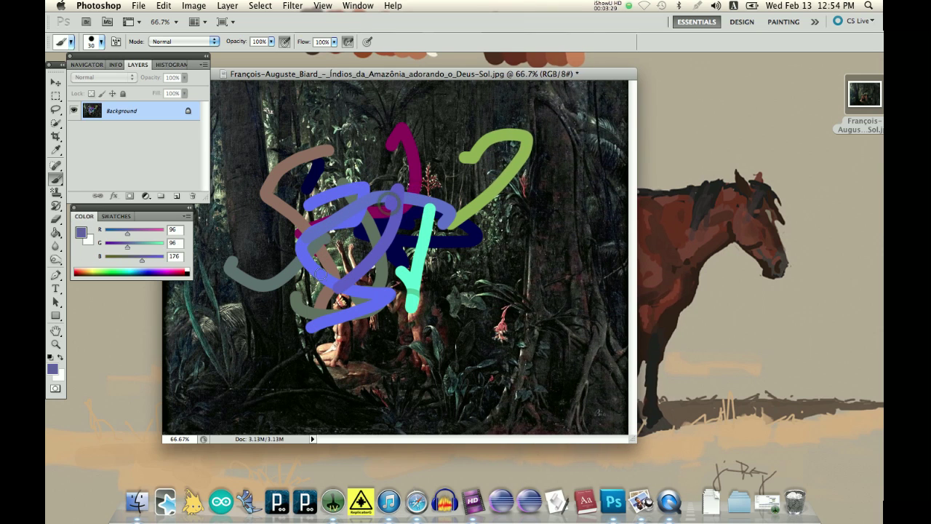
{"action": "left_click", "coordinate": [175, 273]}
{"action": "left_click_drag", "start_coordinate": [348, 333], "coordinate": [251, 313]}
{"action": "left_click_drag", "start_coordinate": [291, 219], "coordinate": [322, 273]}
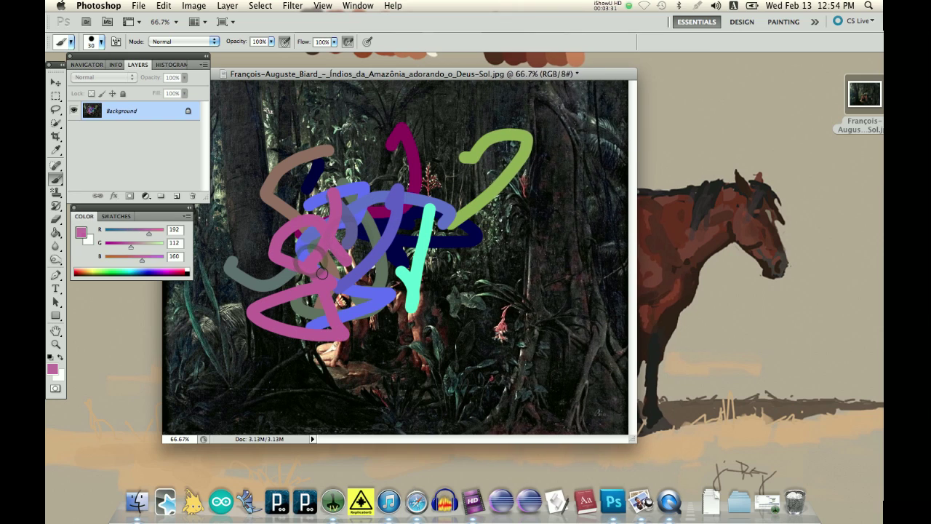